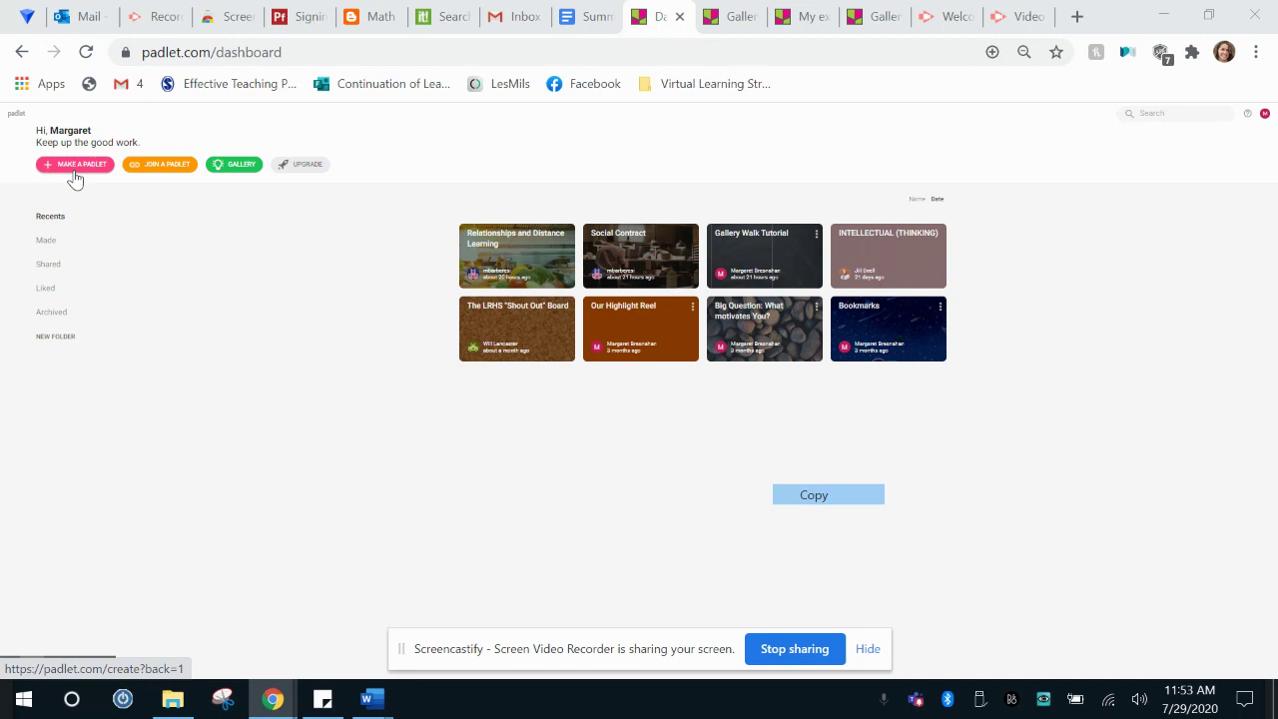
# Open the Gallery Walk Tutorial padlet card from the recent padlets dashboard.
pyautogui.click(770, 253)
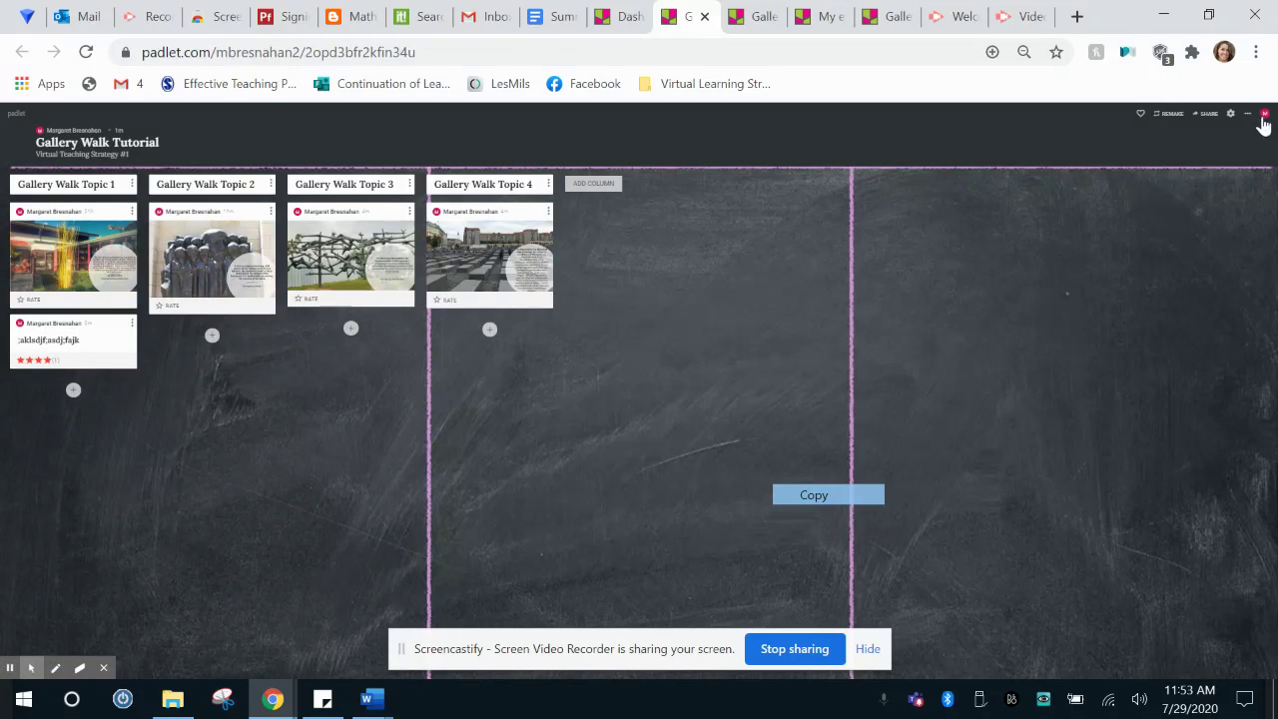
# Open the Gallery Walk Tutorial board's Modify settings panel and scroll down to its appearance options.
pyautogui.click(1232, 114)
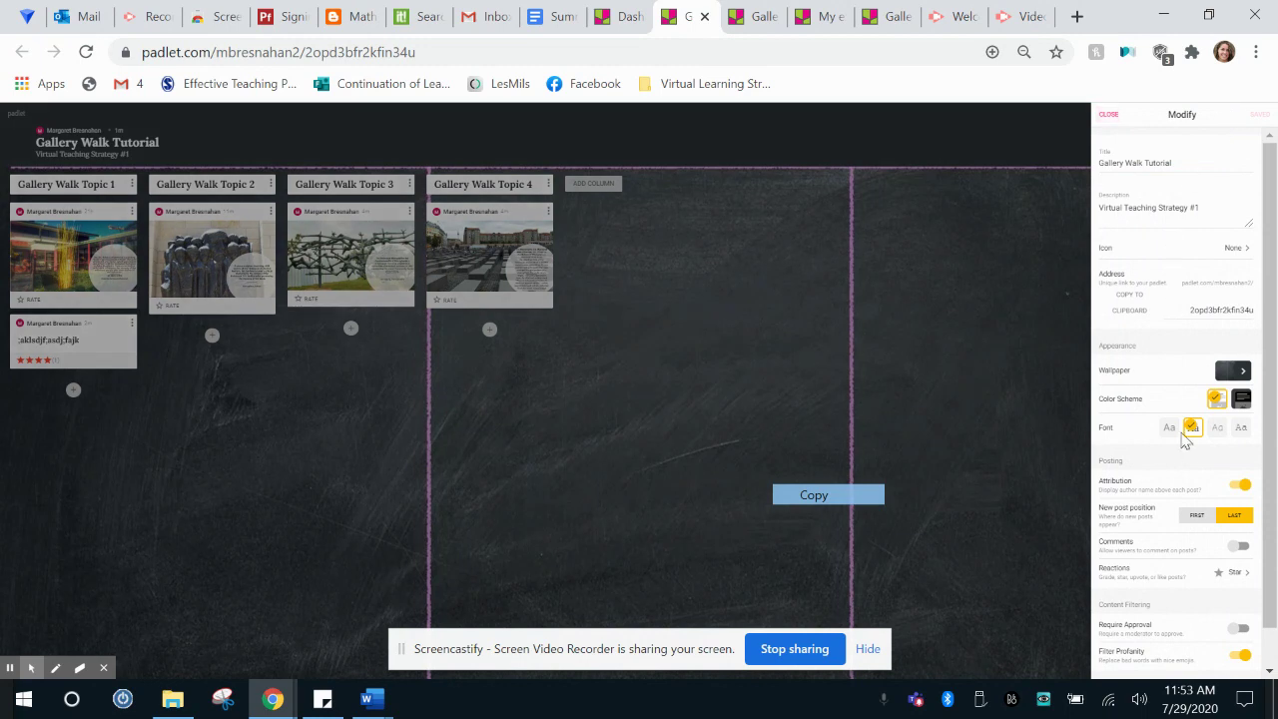
pyautogui.click(1270, 284)
pyautogui.scroll(-1, 1270, 232)
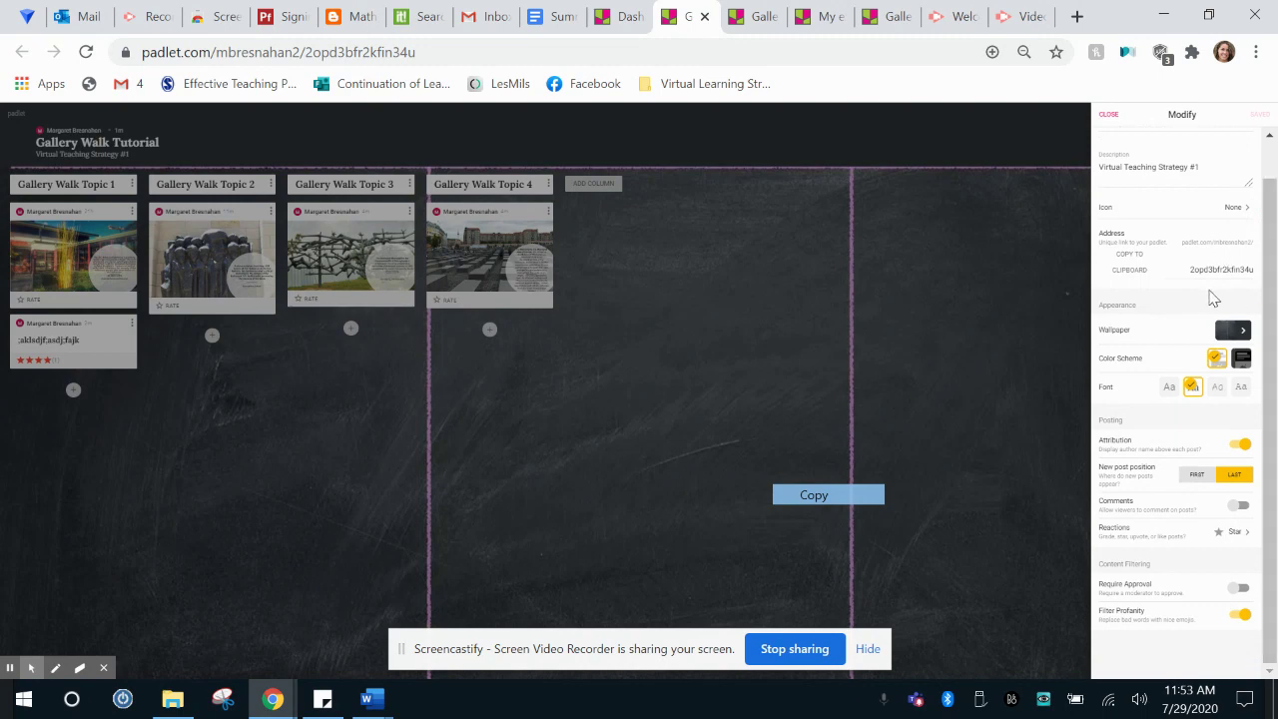
# Preview the Blueprint texture, then set the wallpaper to solid dark grey instead of chalkboard.
pyautogui.click(1231, 335)
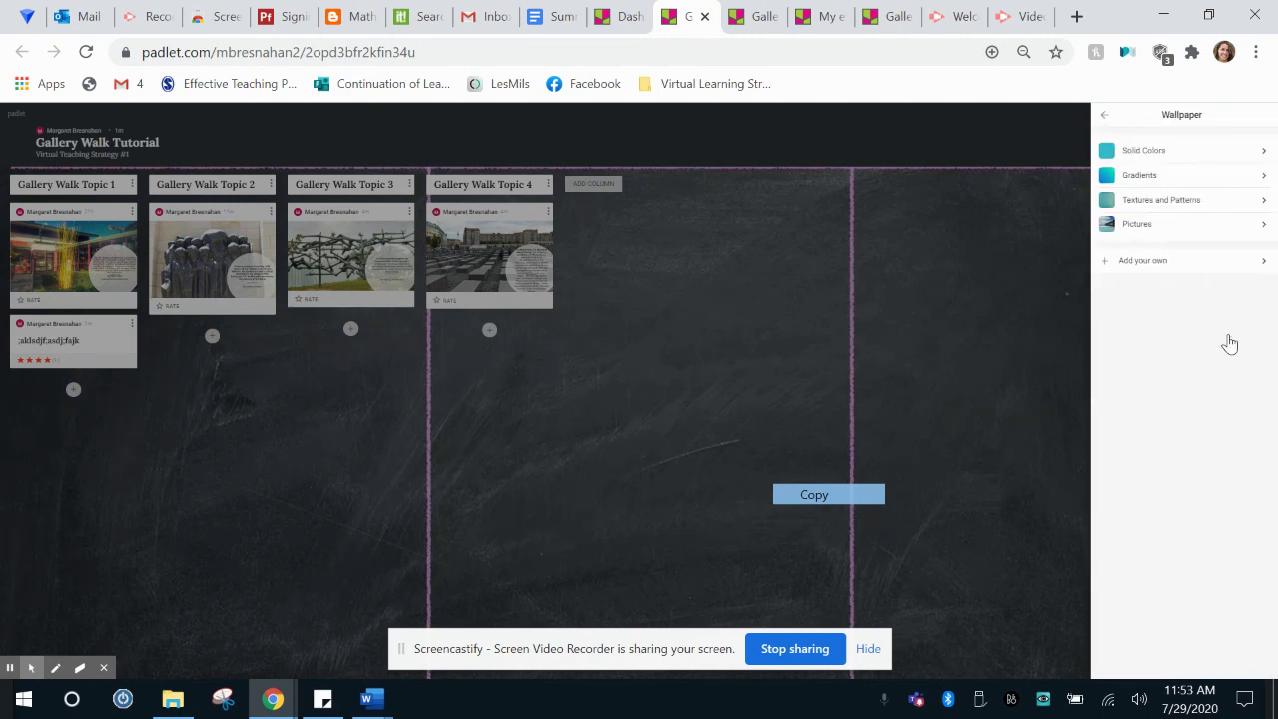
pyautogui.click(1181, 203)
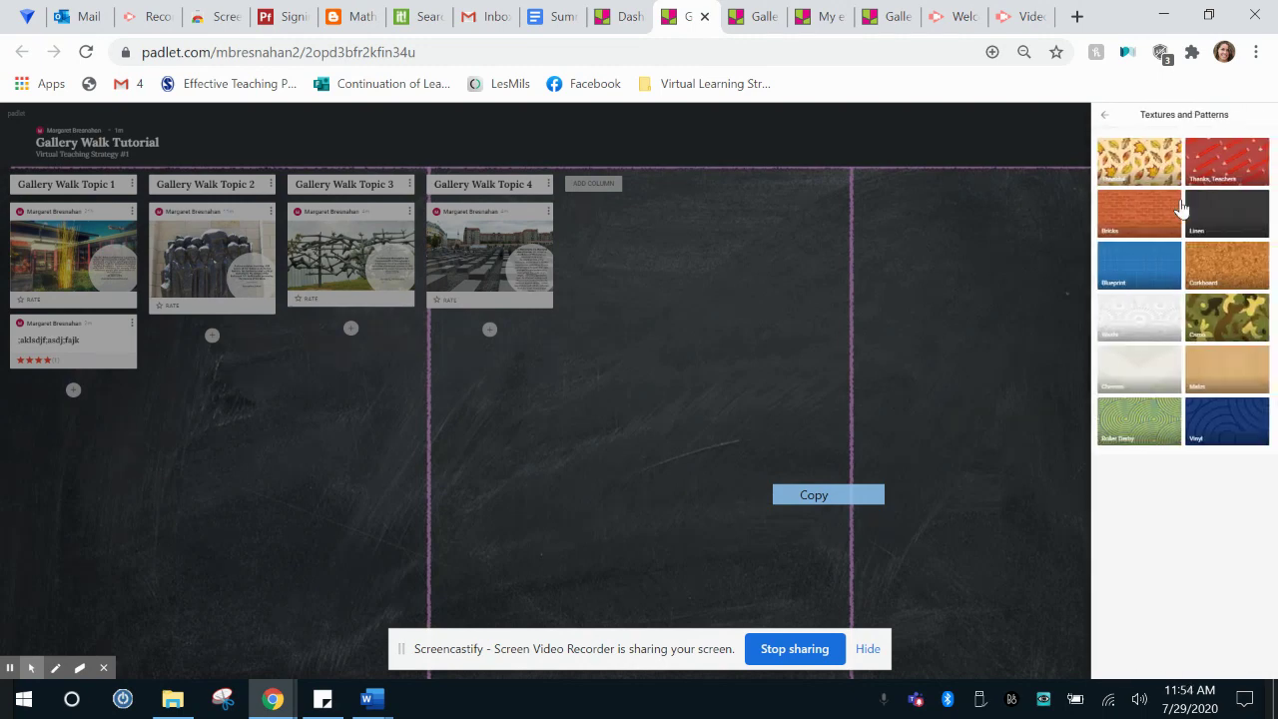
pyautogui.click(1148, 263)
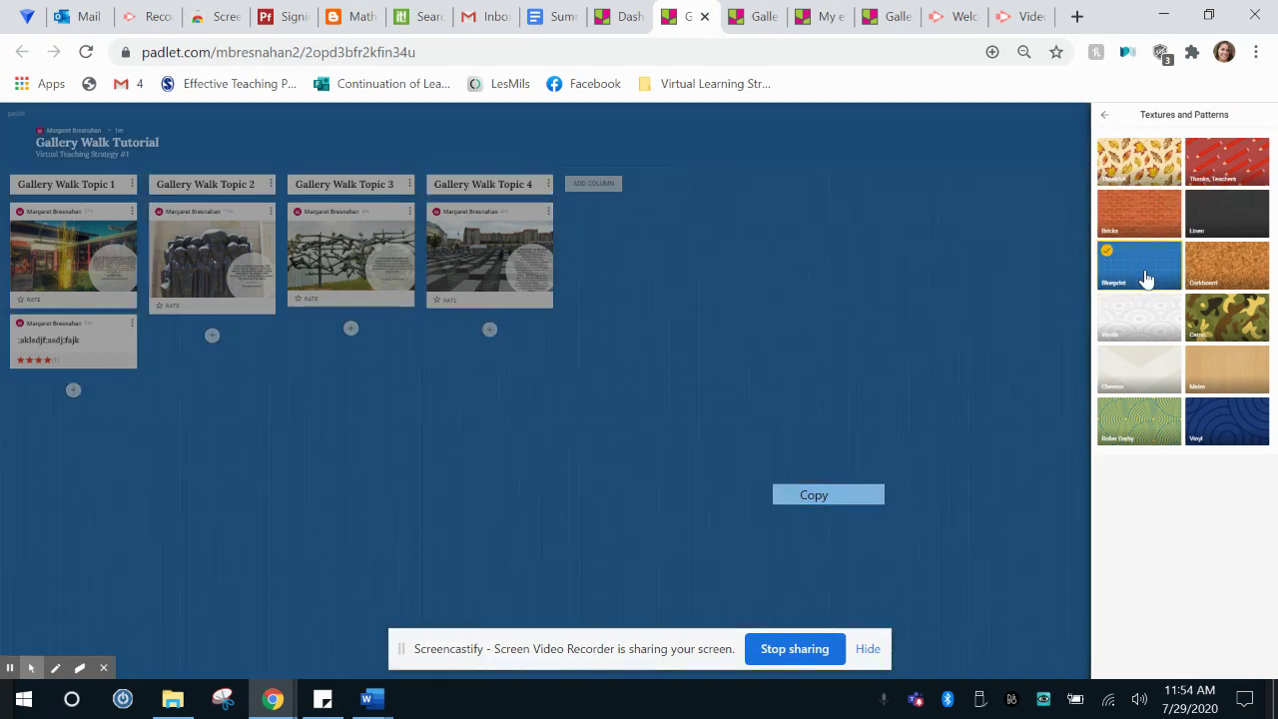
pyautogui.click(1103, 116)
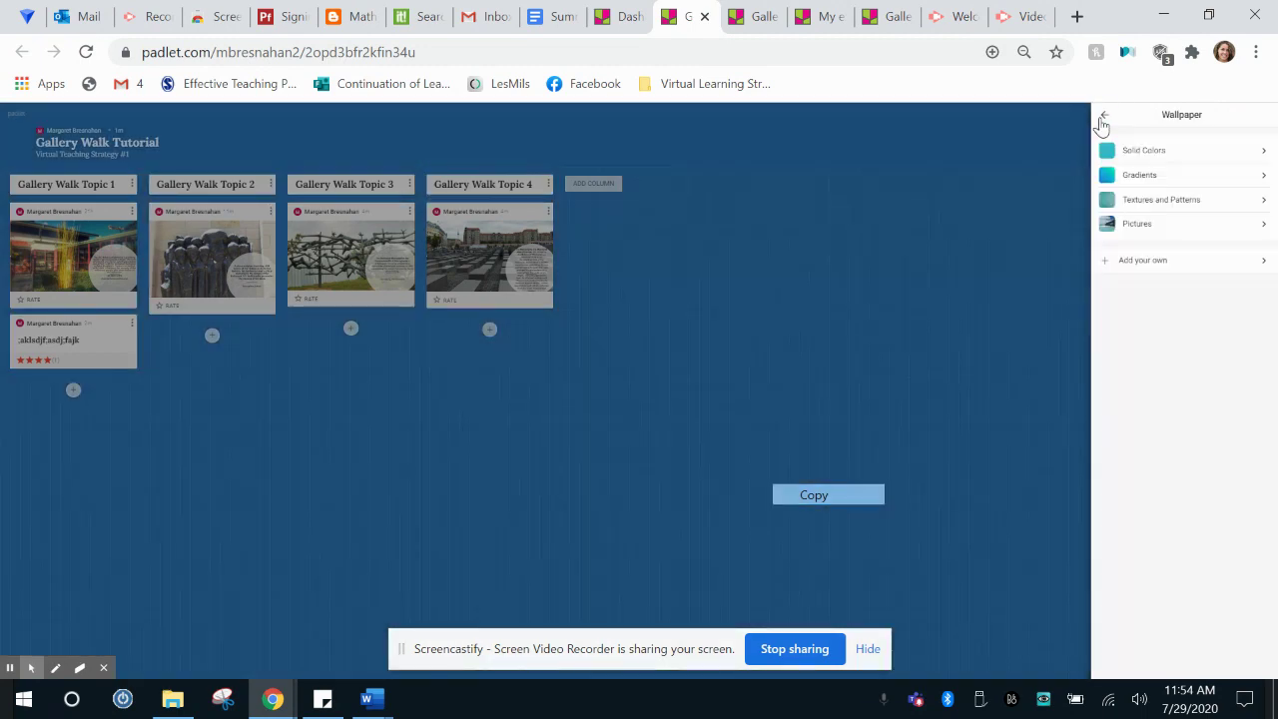
pyautogui.click(1142, 151)
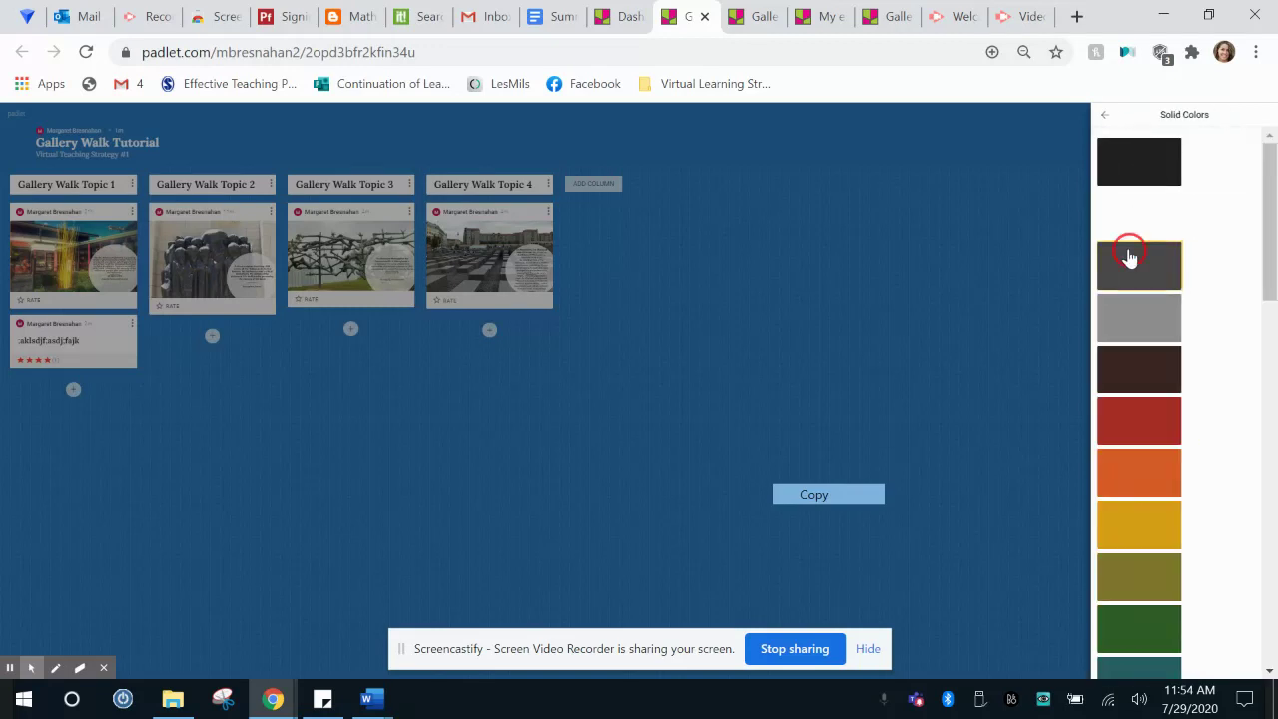
pyautogui.click(1131, 253)
pyautogui.click(1107, 120)
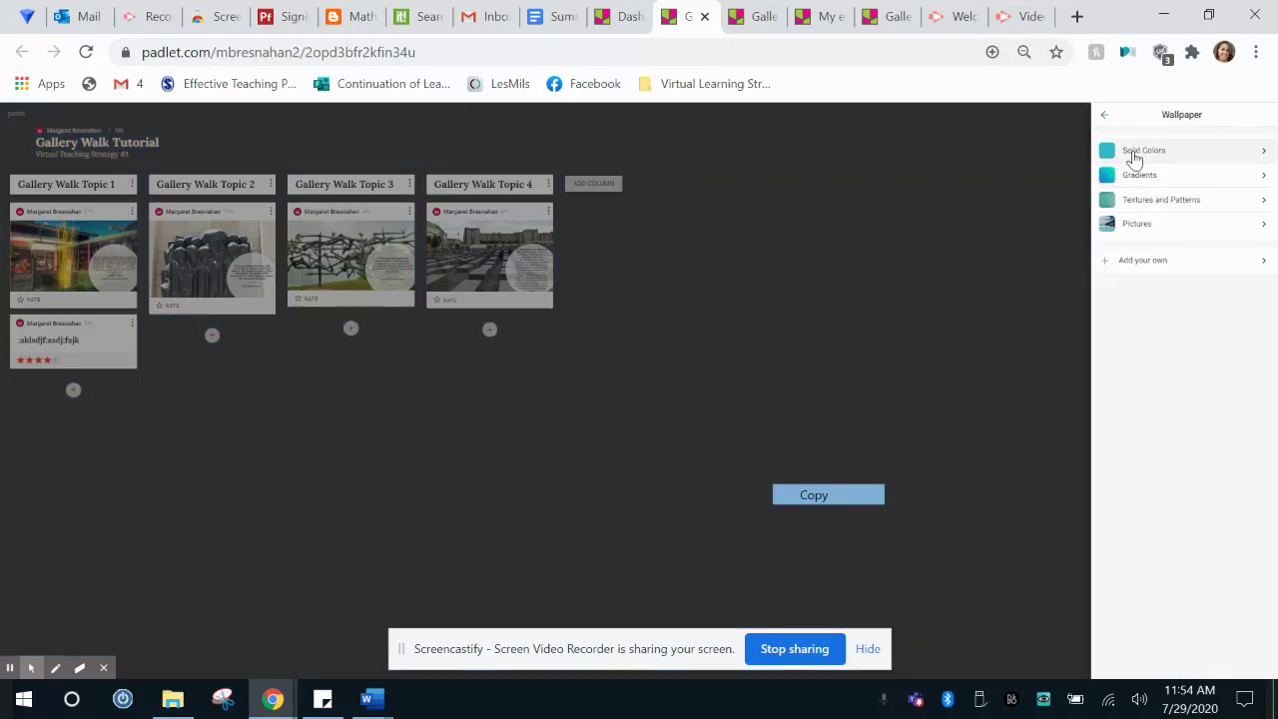
pyautogui.click(1104, 116)
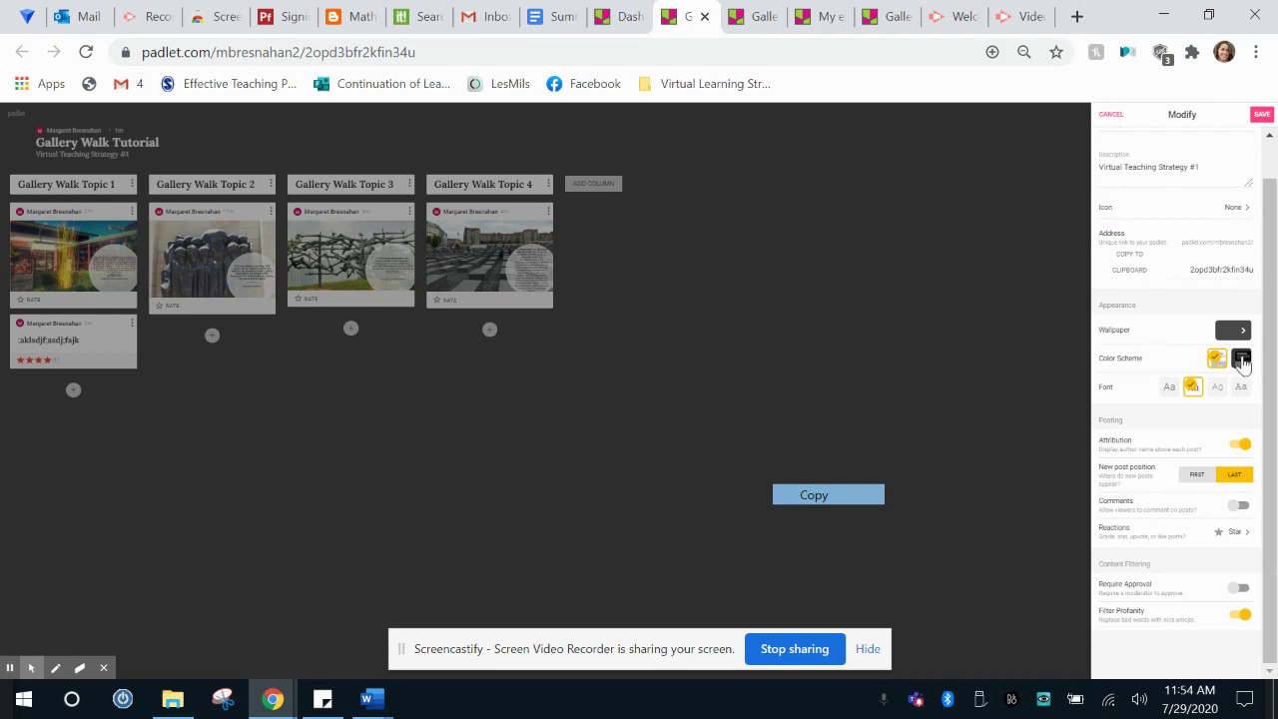
# Switch the board to the third font option and turn off post attribution.
pyautogui.click(1217, 389)
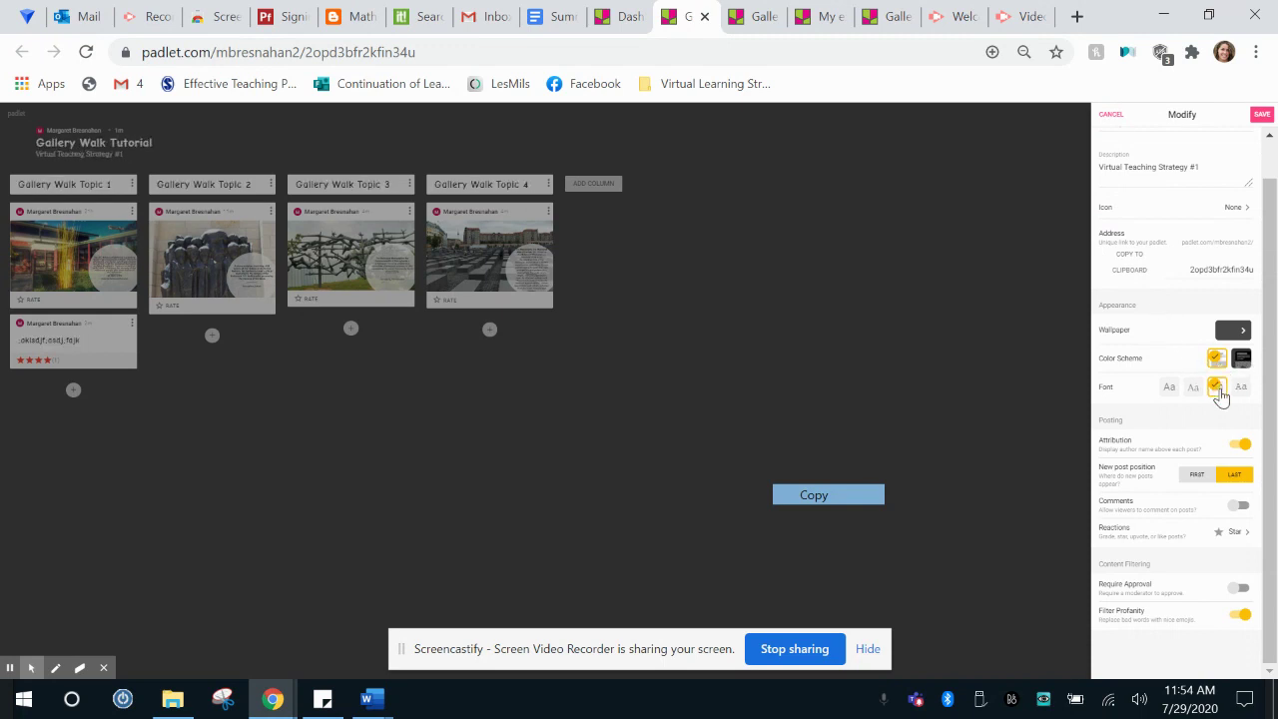
pyautogui.click(1266, 350)
pyautogui.click(1238, 445)
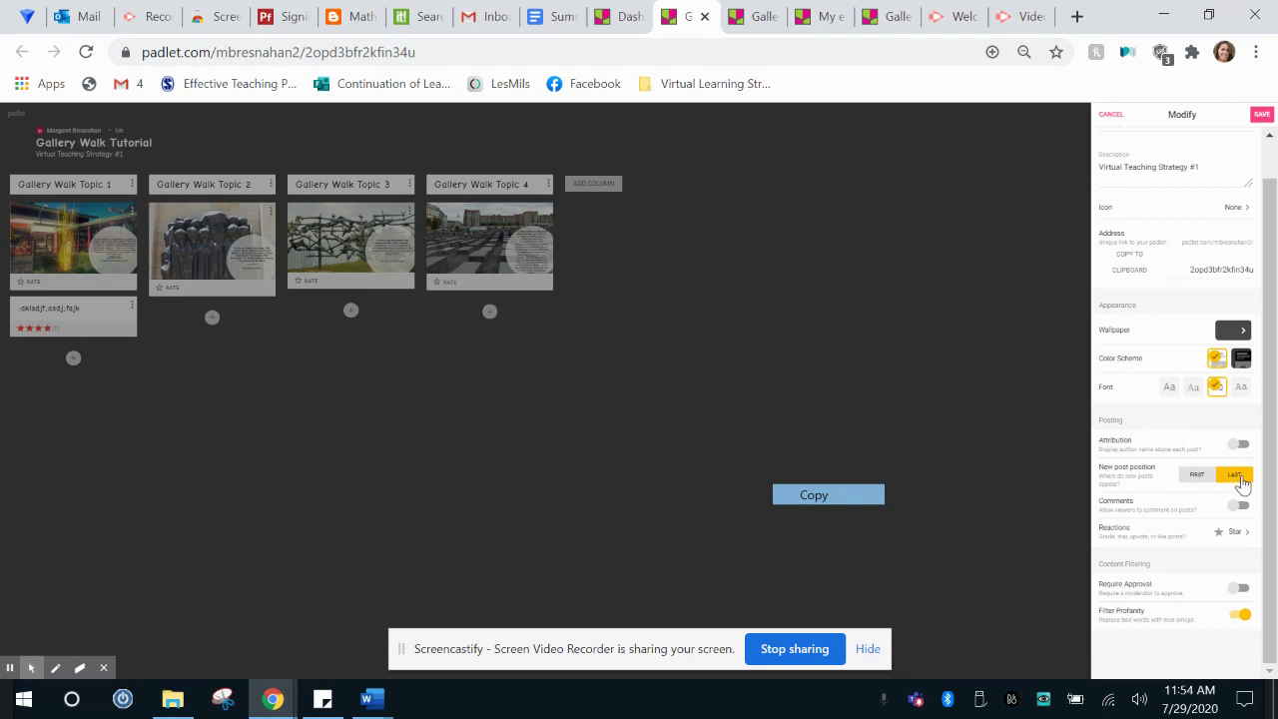
pyautogui.click(1124, 469)
# Keep Star as the post reaction type and save the board settings.
pyautogui.click(1206, 533)
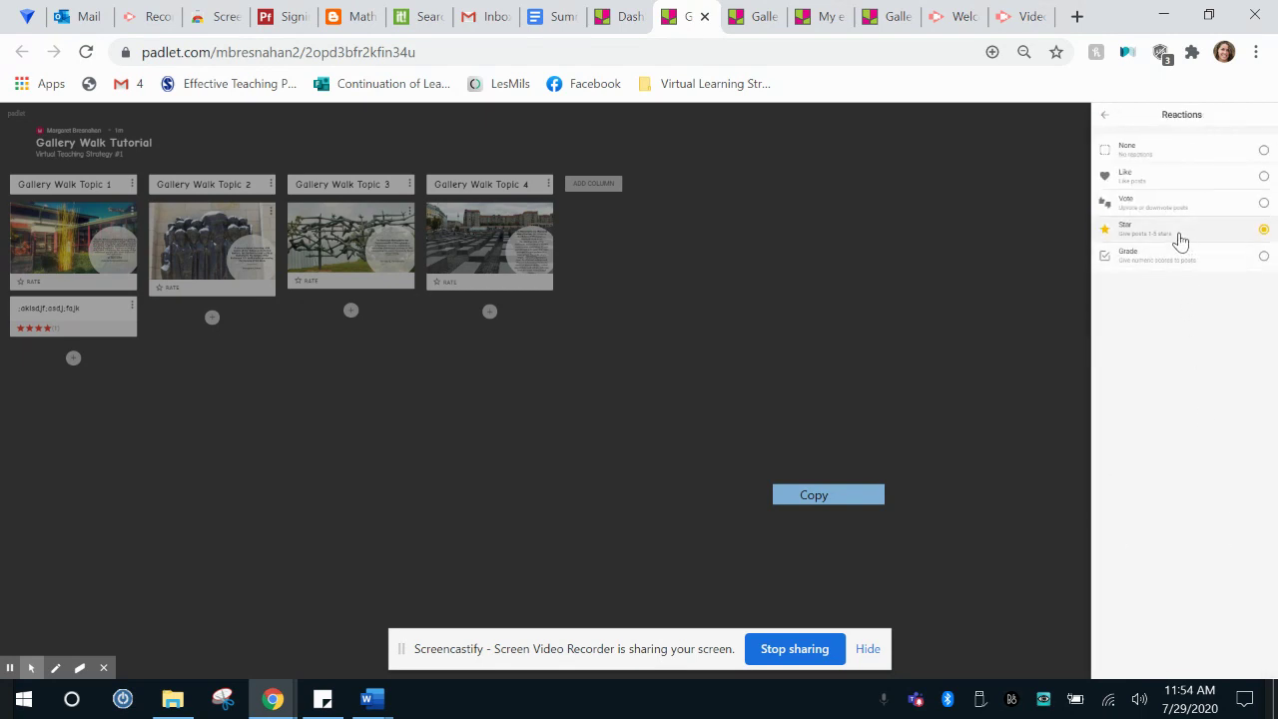
pyautogui.click(1181, 240)
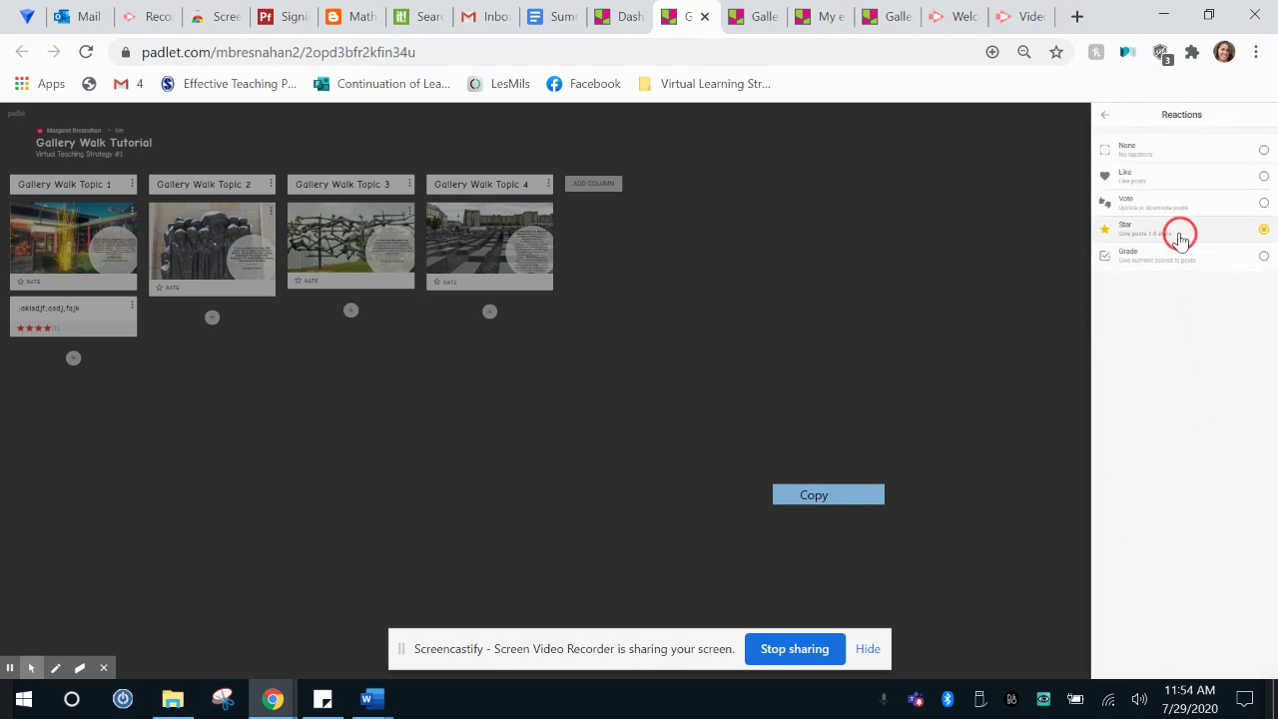
pyautogui.click(1105, 116)
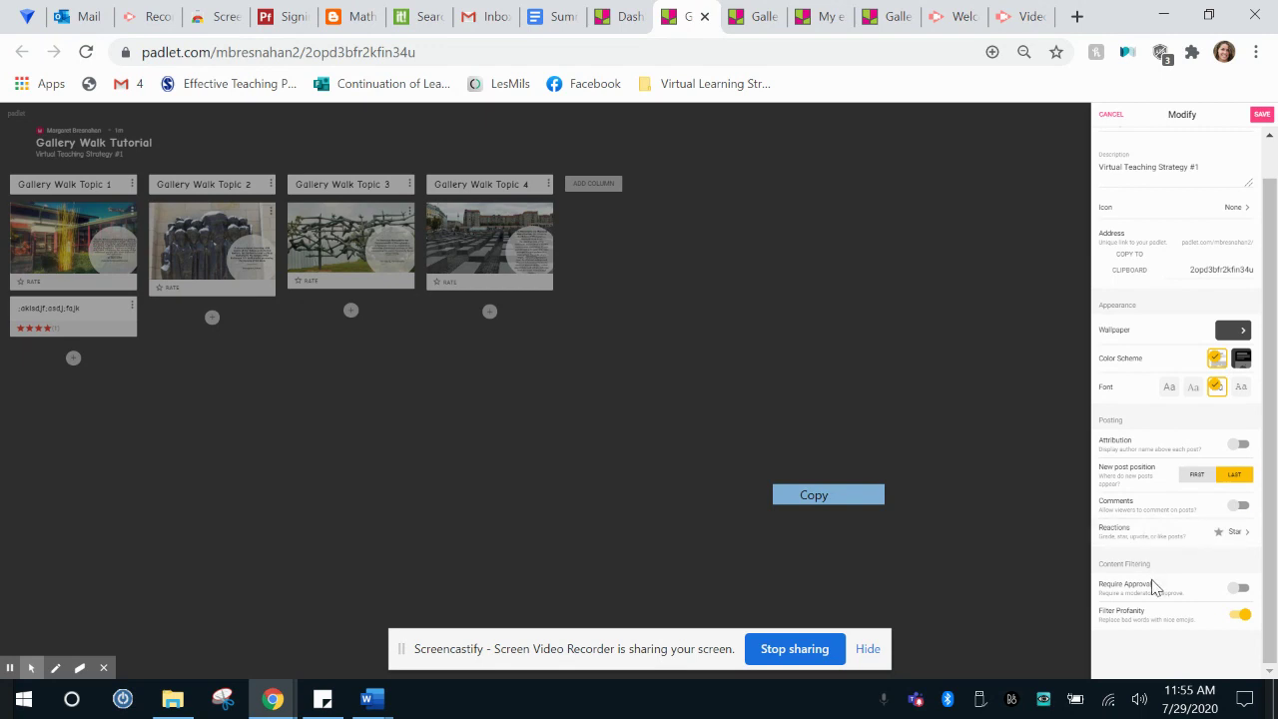
pyautogui.moveTo(1105, 591); pyautogui.dragTo(1190, 599)
pyautogui.click(1261, 116)
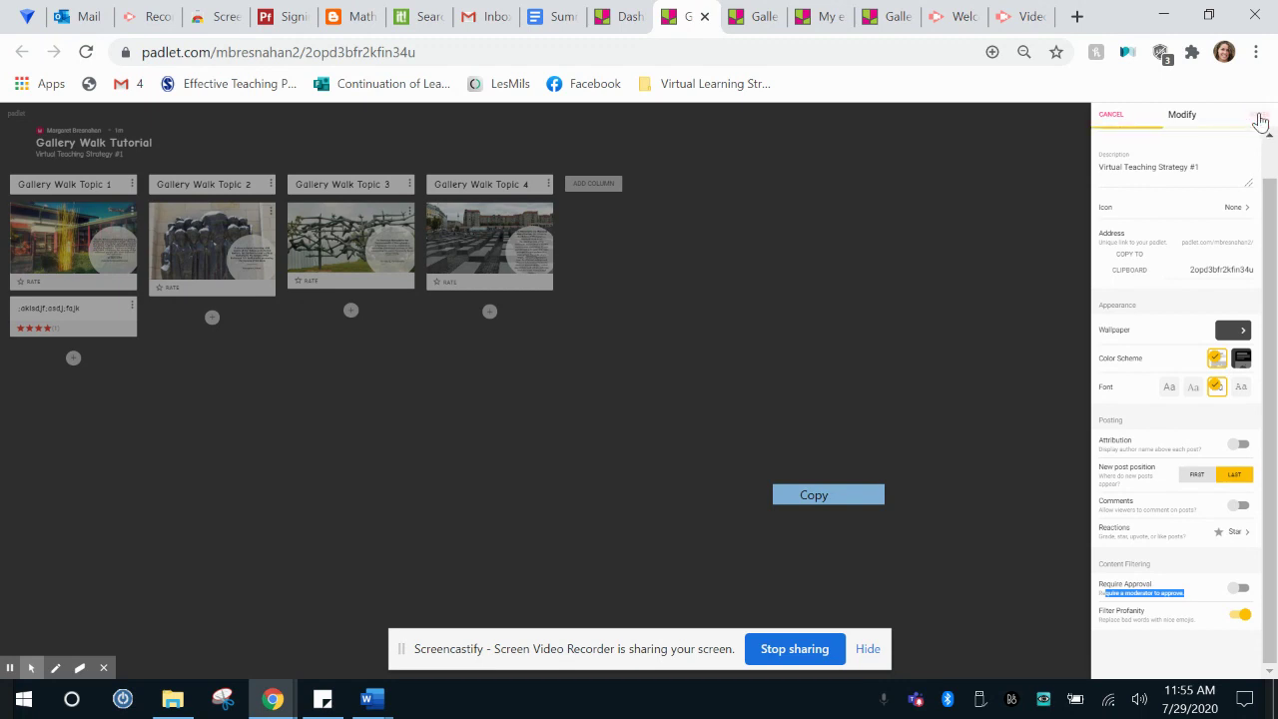
# Add a new column named 'Gallery Walk Topic 5' and check the Topic 4 memorial post.
pyautogui.click(534, 235)
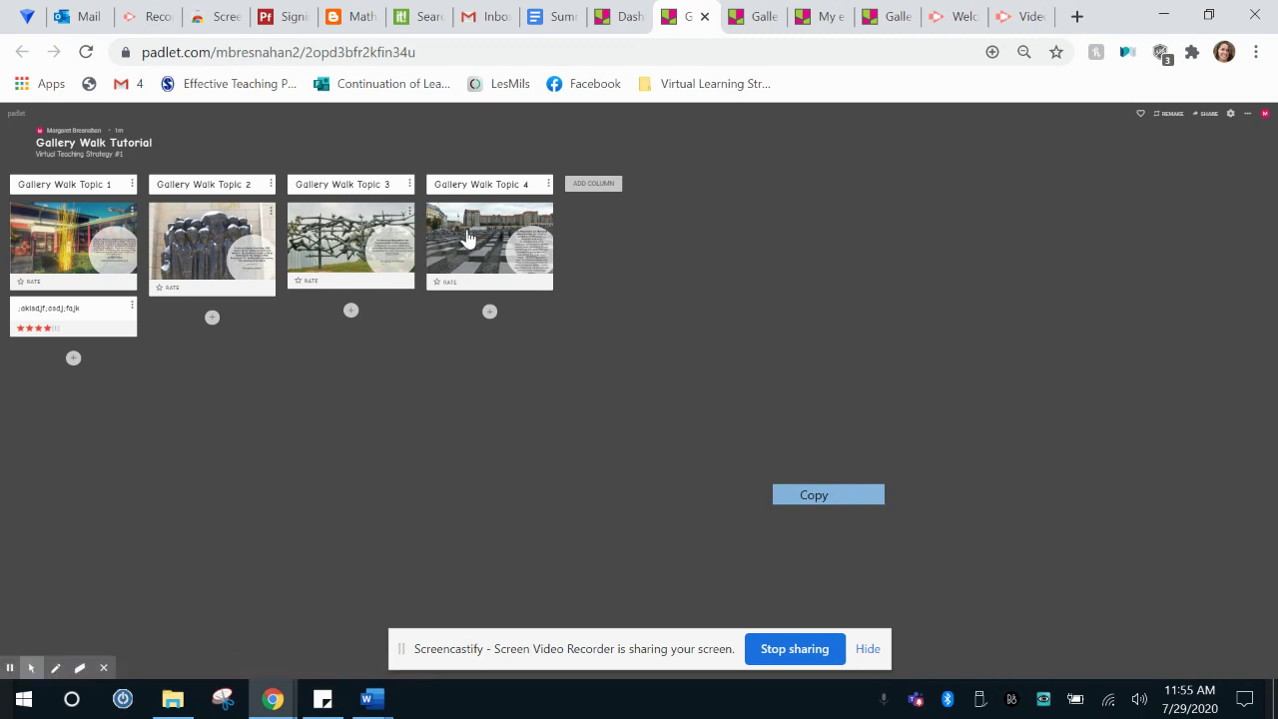
pyautogui.click(594, 185)
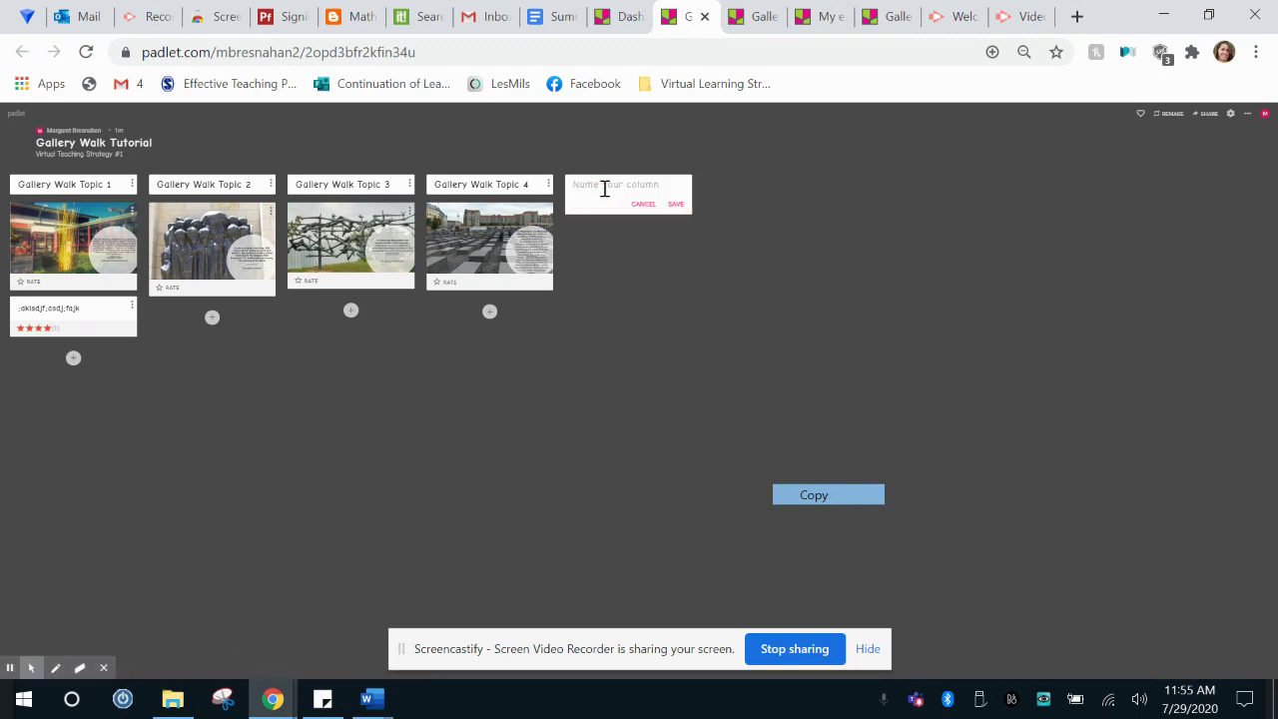
pyautogui.write('Gallery Walk Topic 5')
pyautogui.click(675, 205)
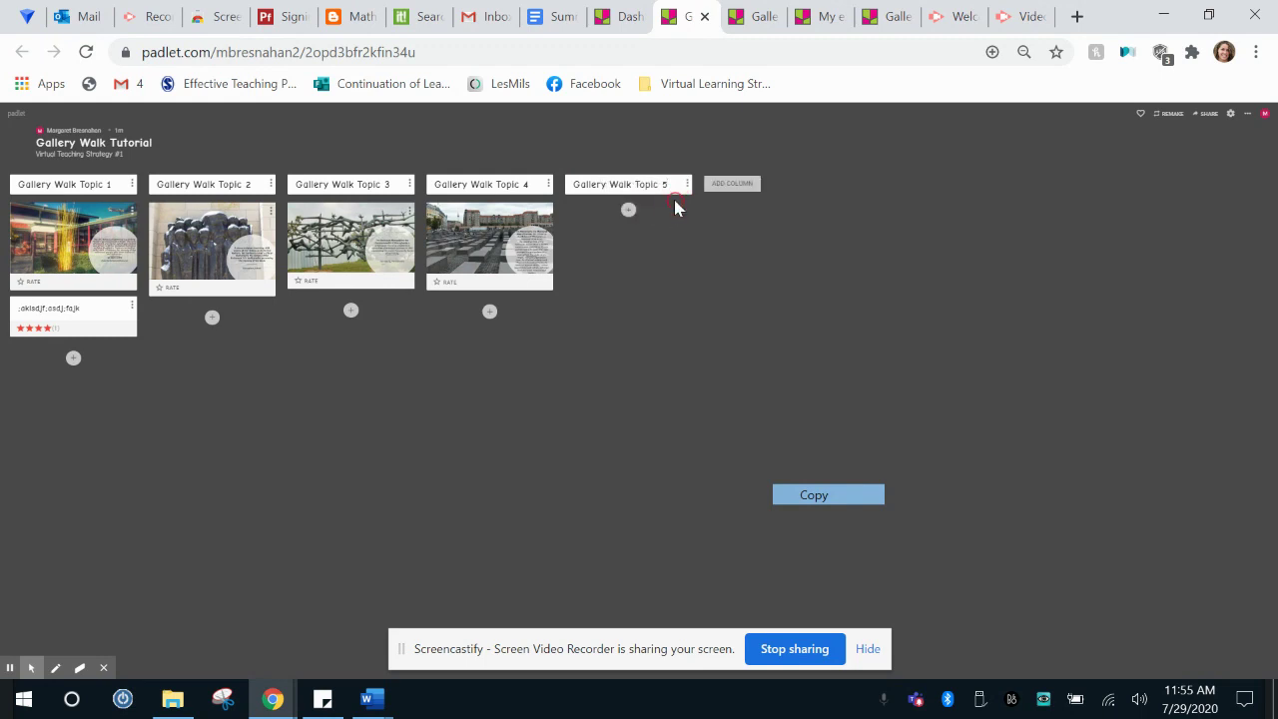
pyautogui.click(529, 221)
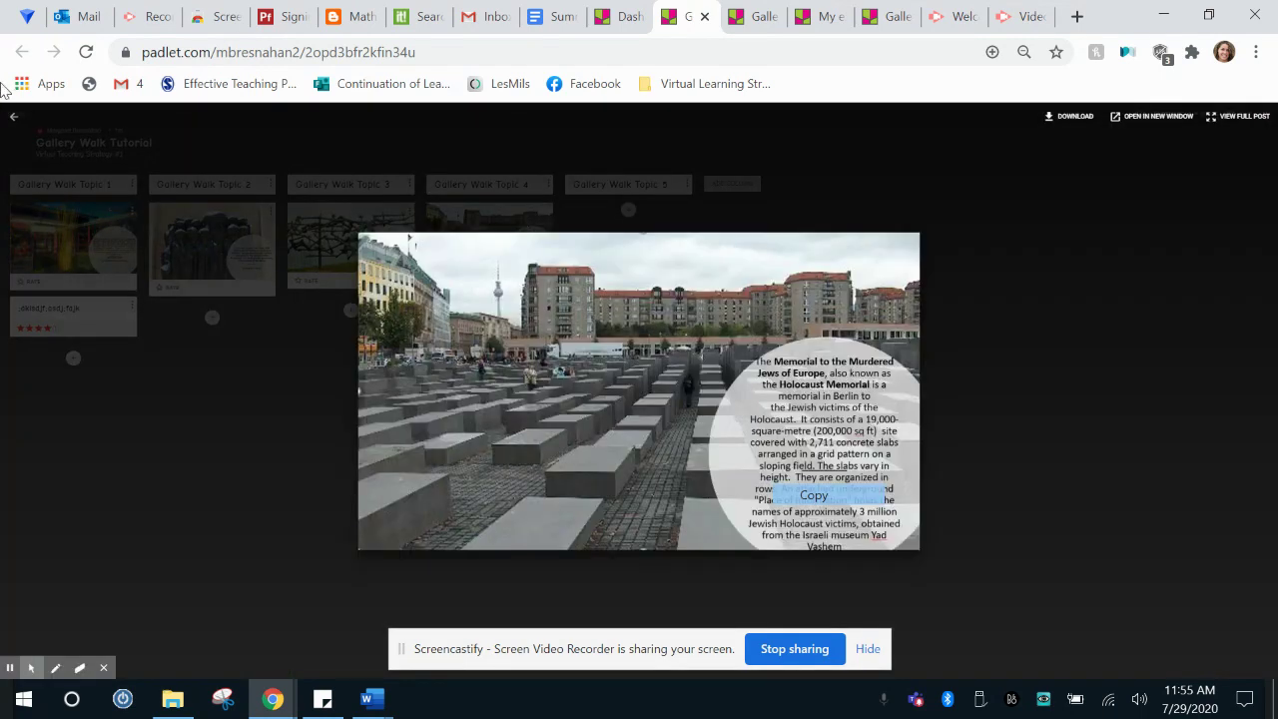
pyautogui.click(14, 117)
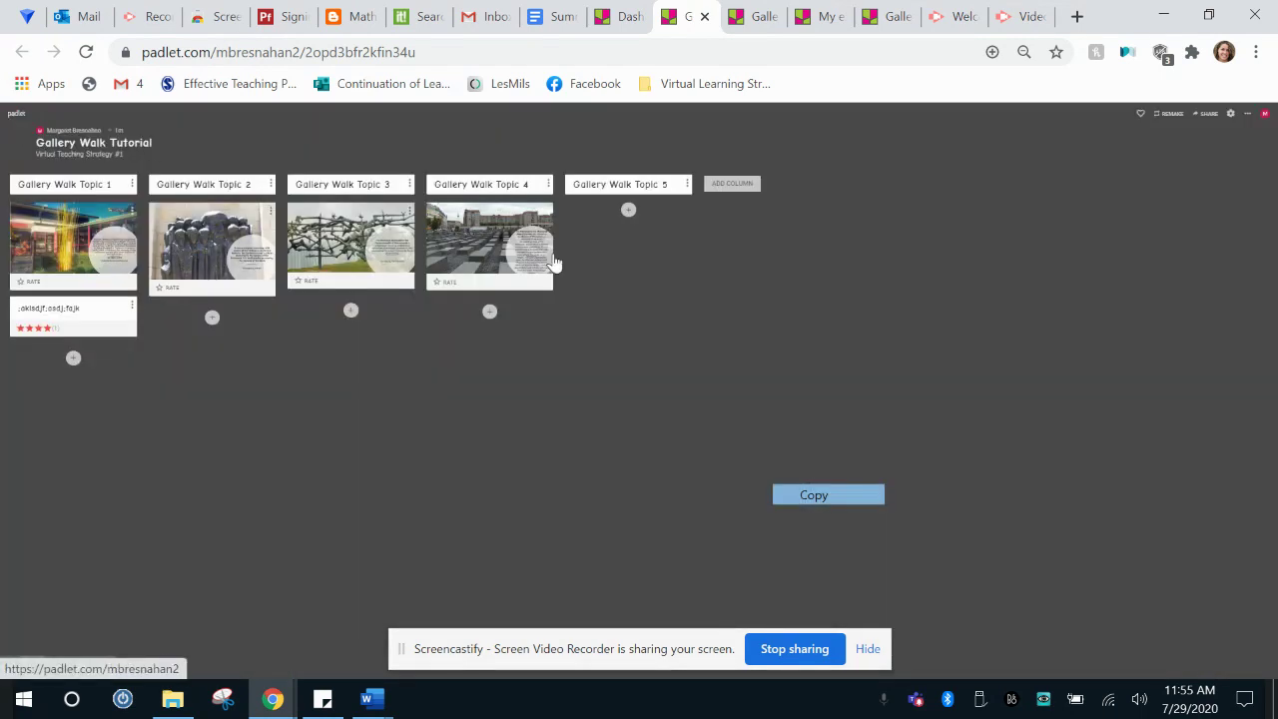
# Create a post under Gallery Walk Topic 5 with Image 4.JPG uploaded.
pyautogui.click(628, 210)
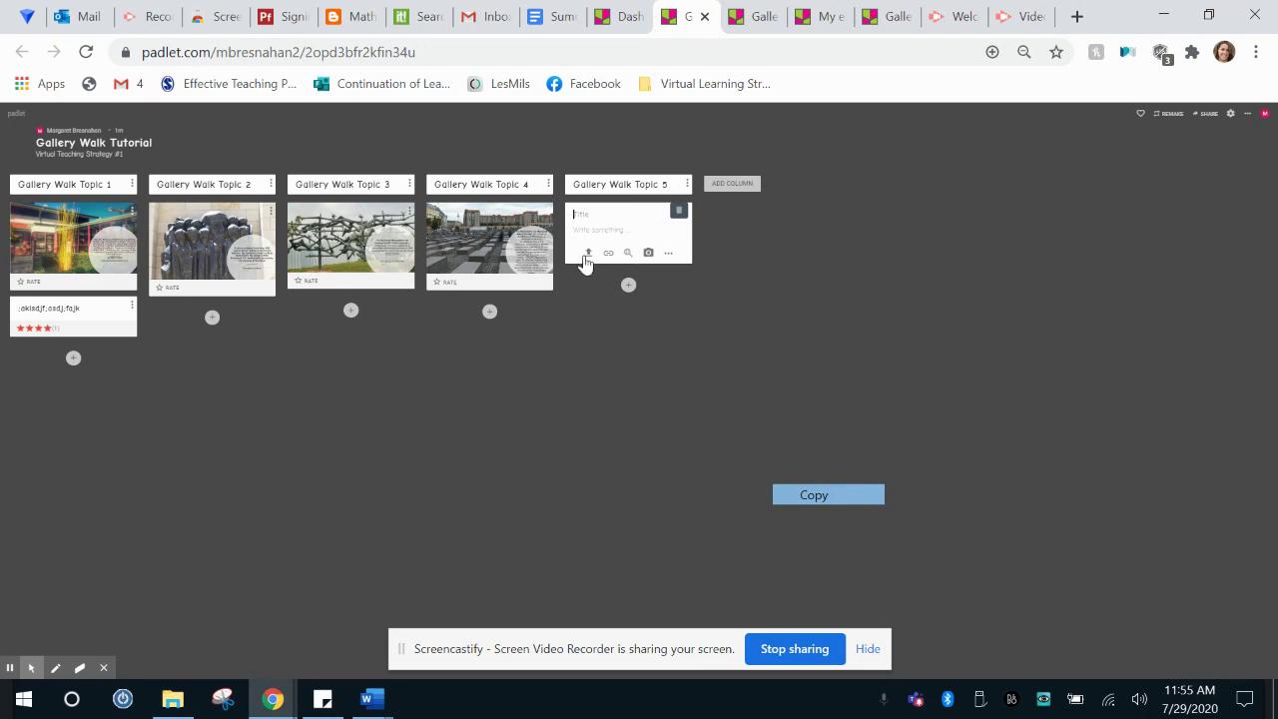
pyautogui.click(588, 255)
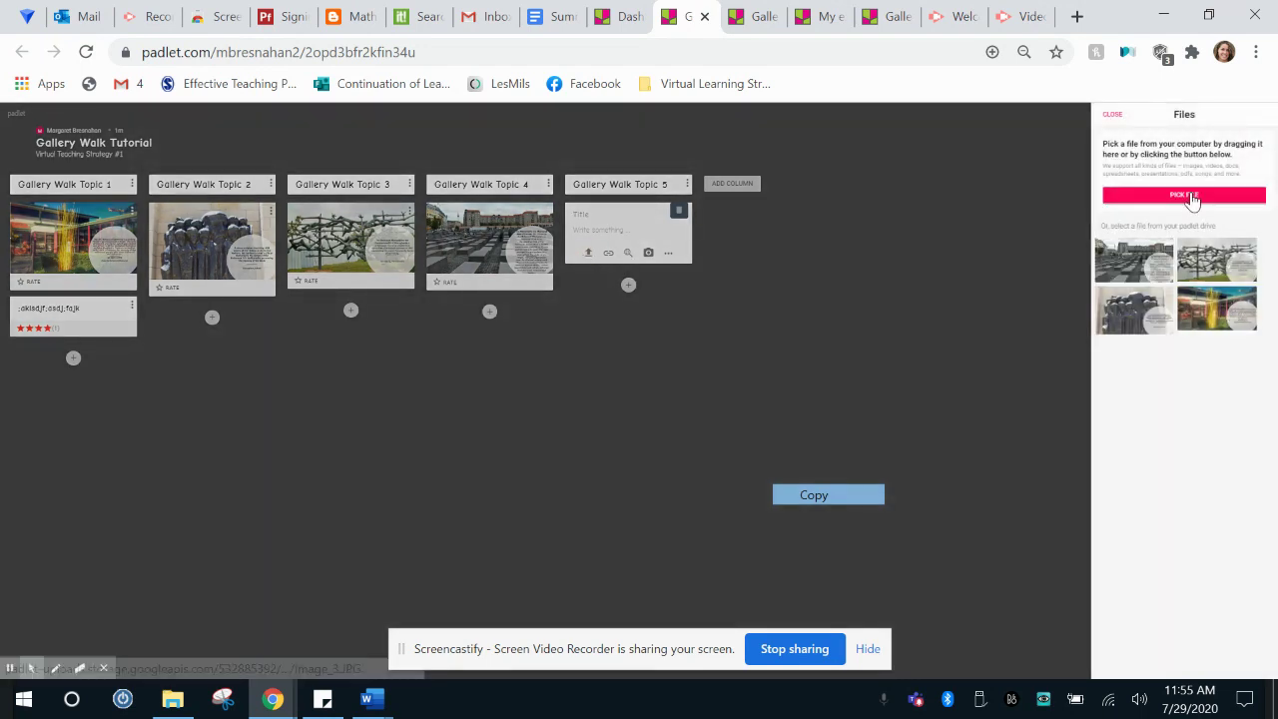
pyautogui.click(1190, 197)
pyautogui.click(567, 139)
pyautogui.click(805, 534)
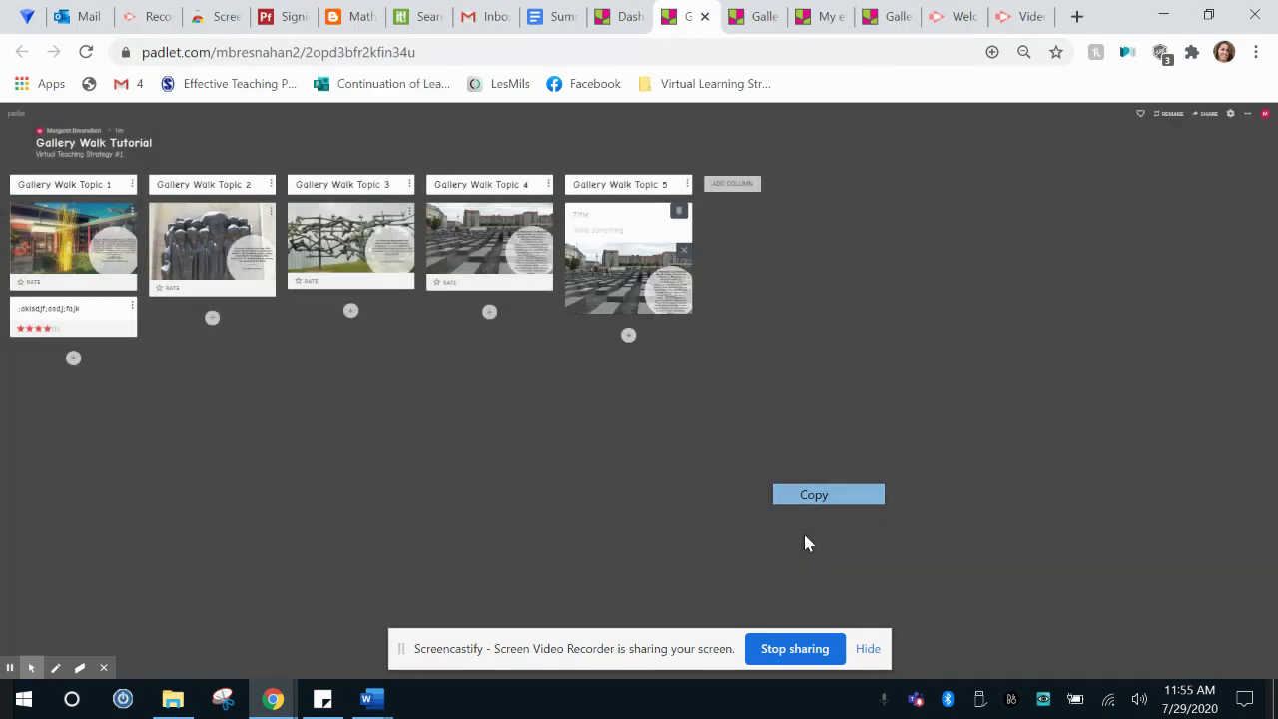
pyautogui.click(752, 365)
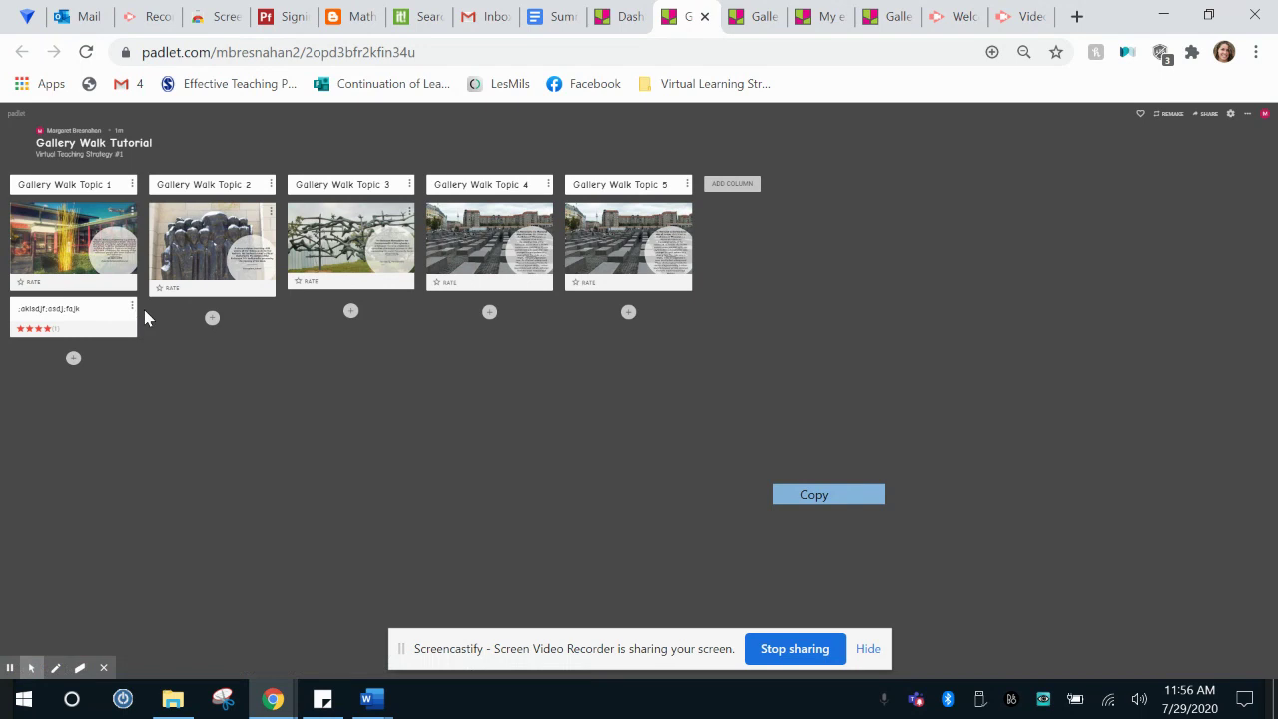
# Start a new blank post under Gallery Walk Topic 2.
pyautogui.click(213, 319)
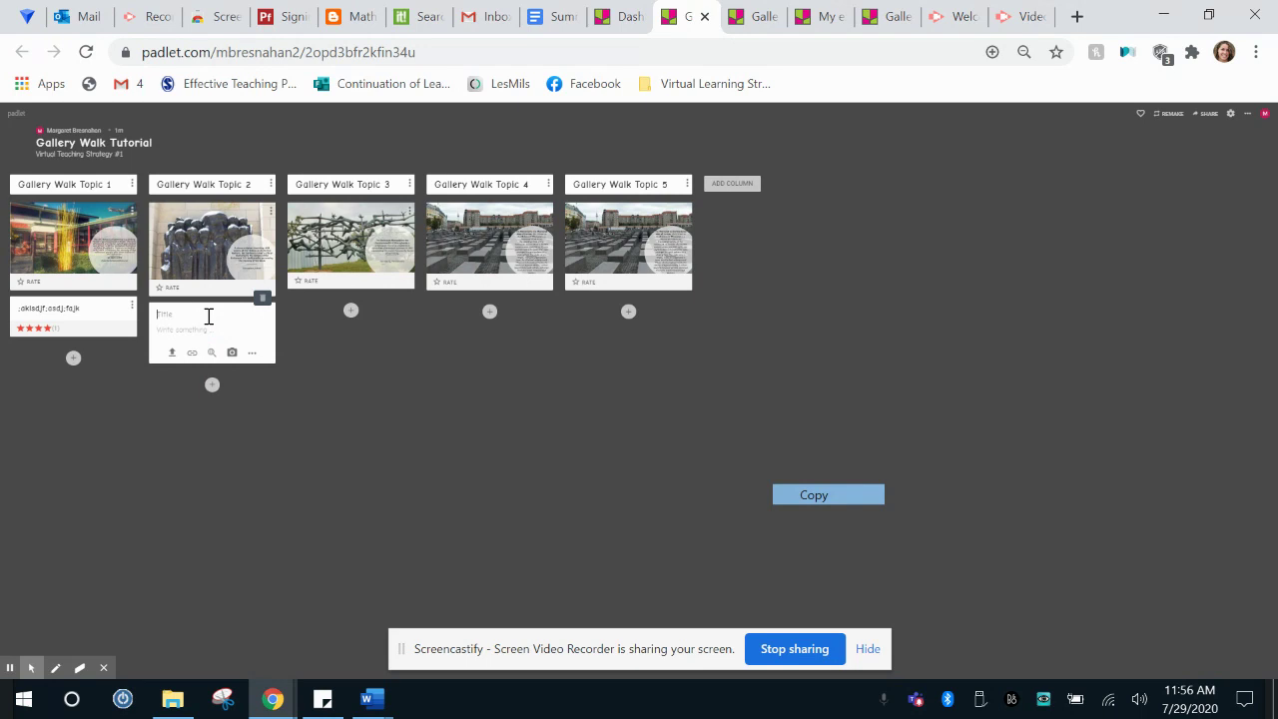
# Title the Topic 2 post 'This memorial is the best representation because' and publish it.
pyautogui.write('This me')
pyautogui.write('is the stron')
pyautogui.press('BackSpace')
pyautogui.press('BackSpace')
pyautogui.write('best represen')
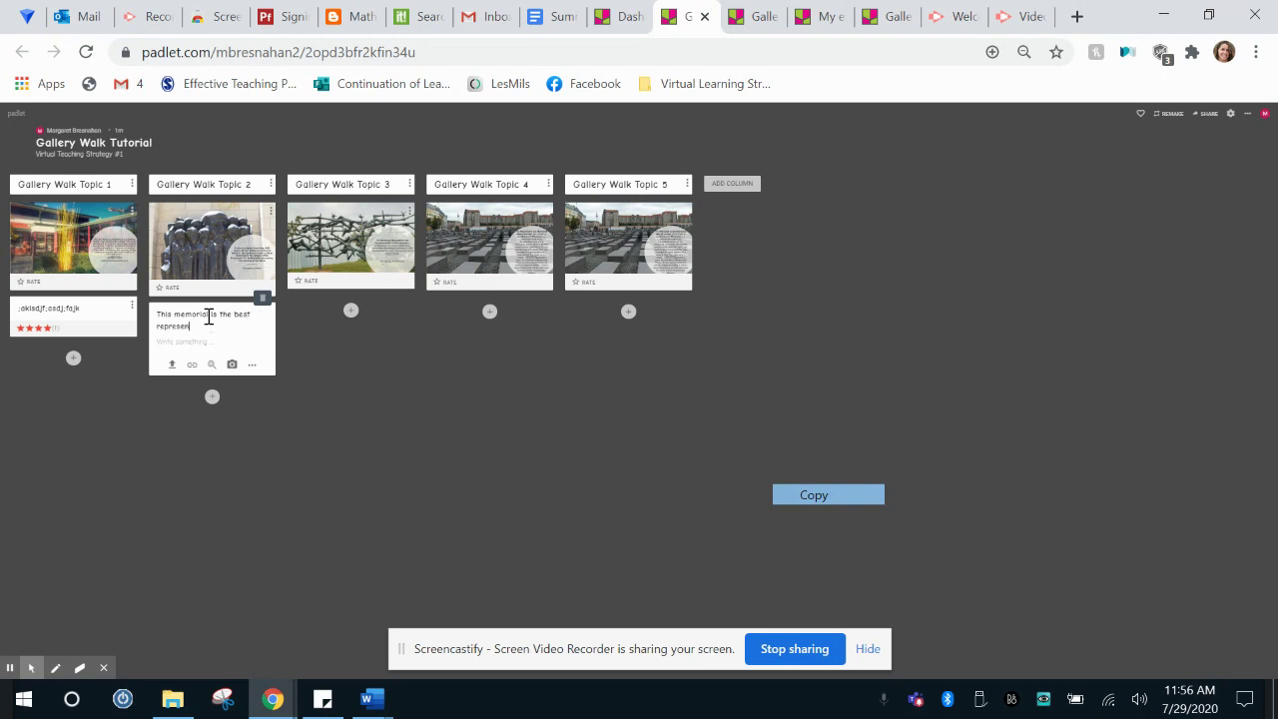
pyautogui.write('tation because')
pyautogui.click(250, 427)
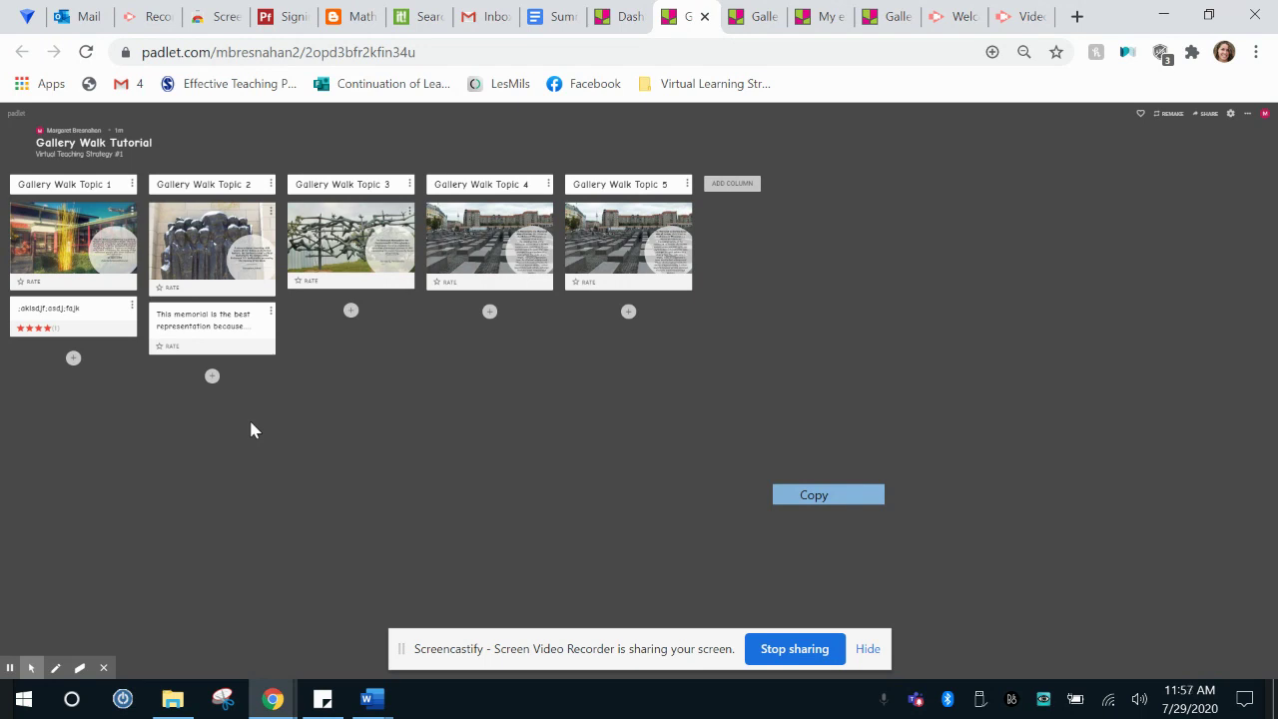
pyautogui.click(337, 224)
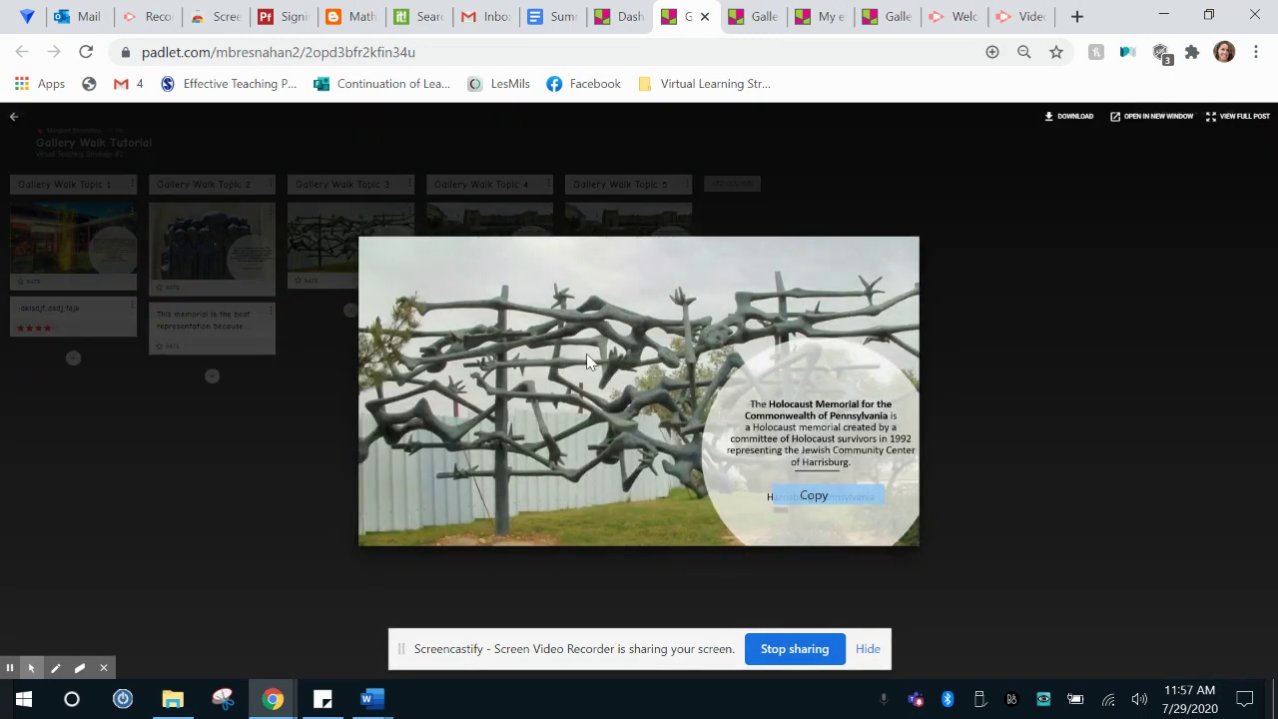
pyautogui.click(299, 452)
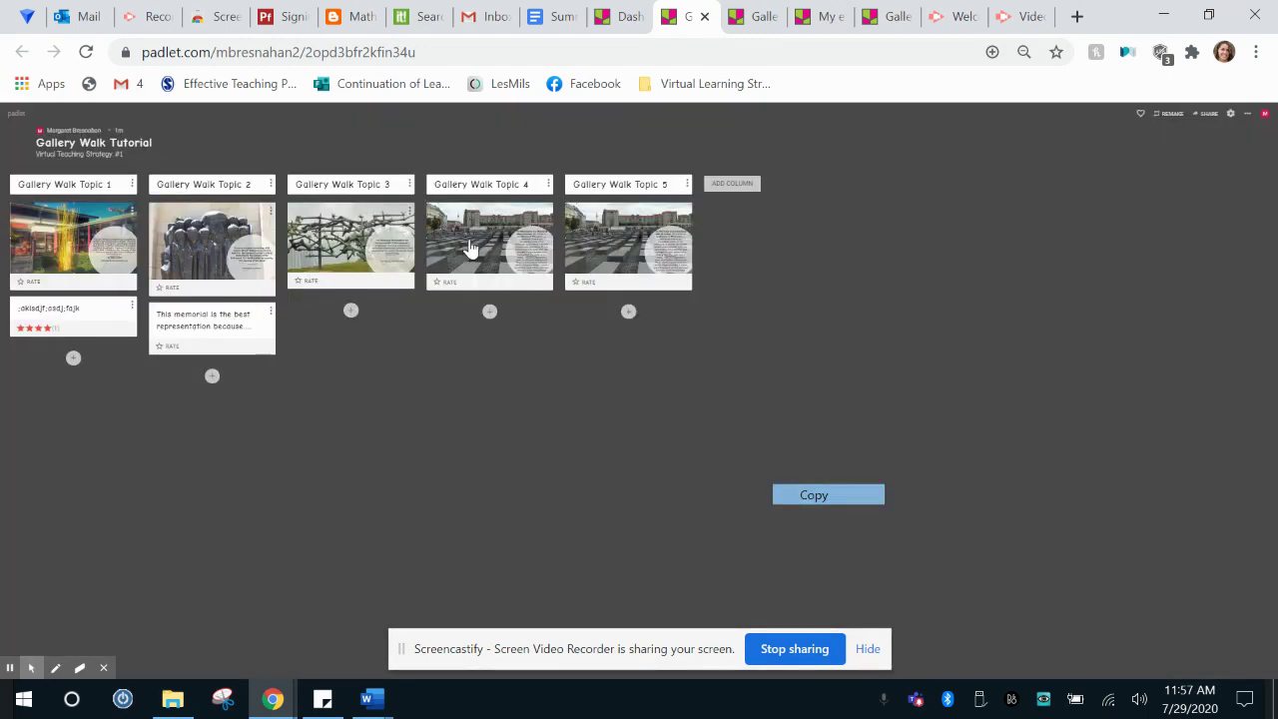
pyautogui.click(470, 247)
pyautogui.click(297, 414)
# Rate the Topic 2 response four stars, then lower it to one star.
pyautogui.click(158, 346)
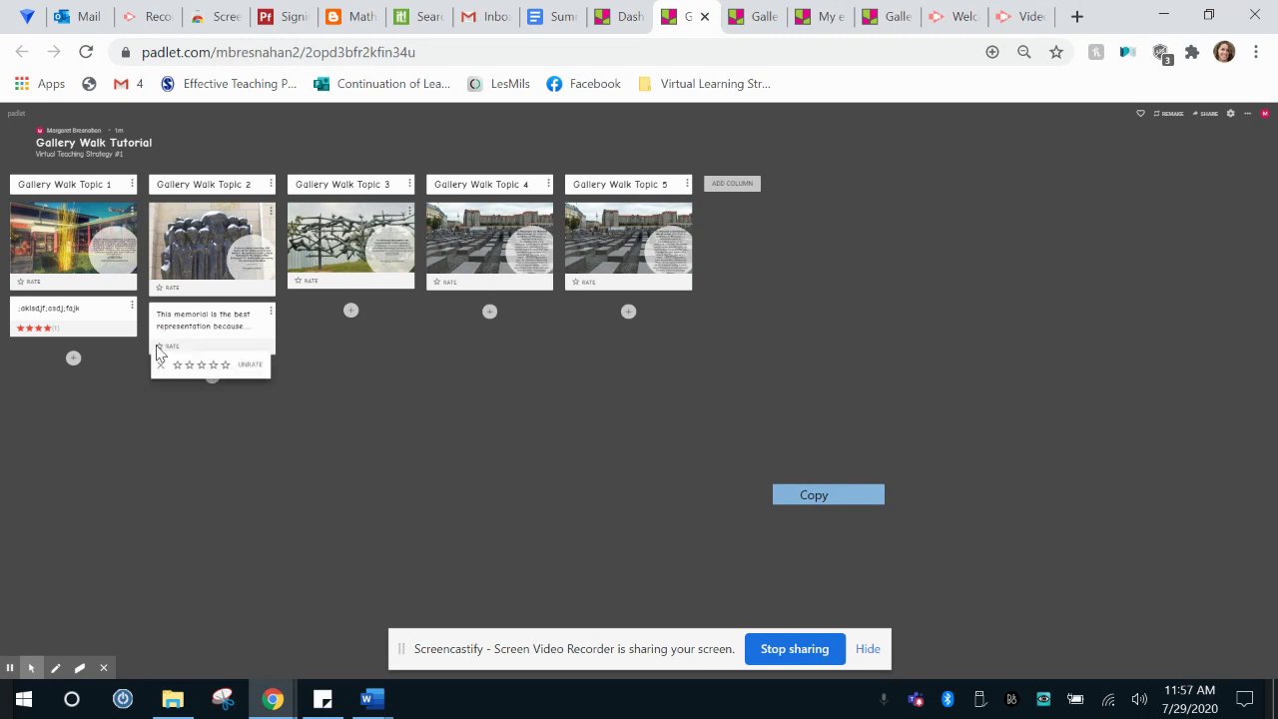
pyautogui.click(213, 364)
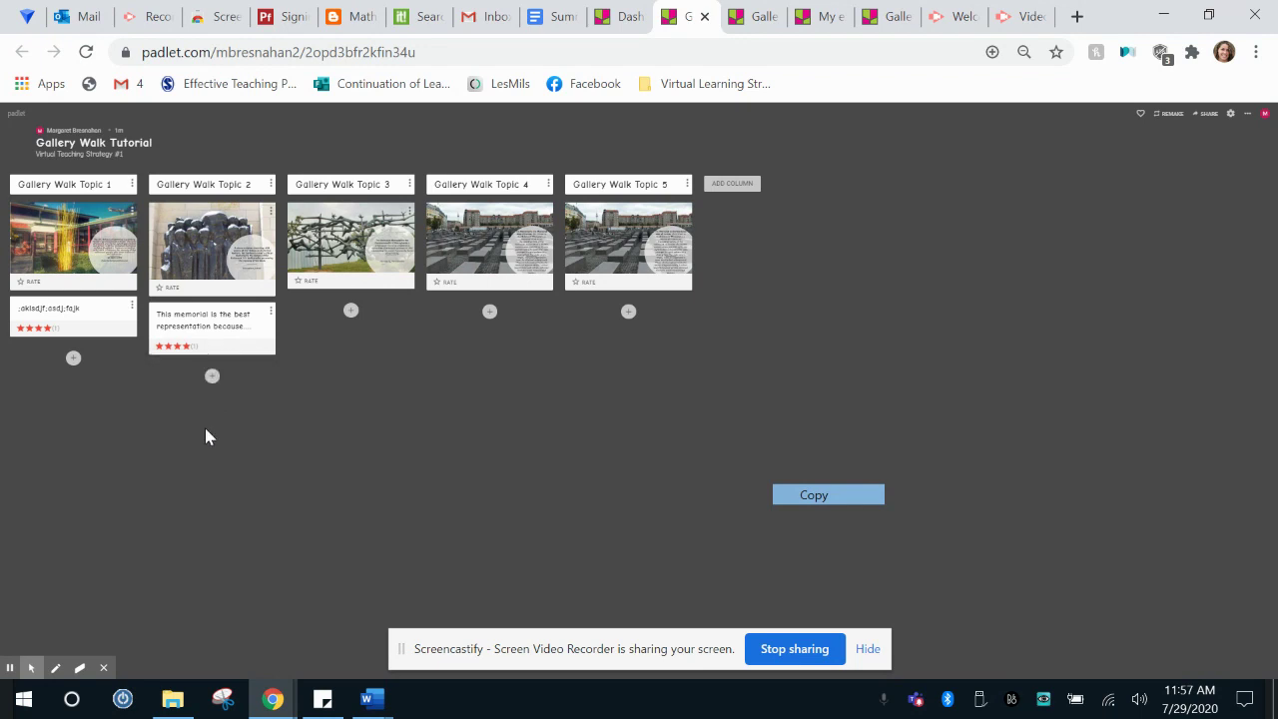
pyautogui.moveTo(177, 356)
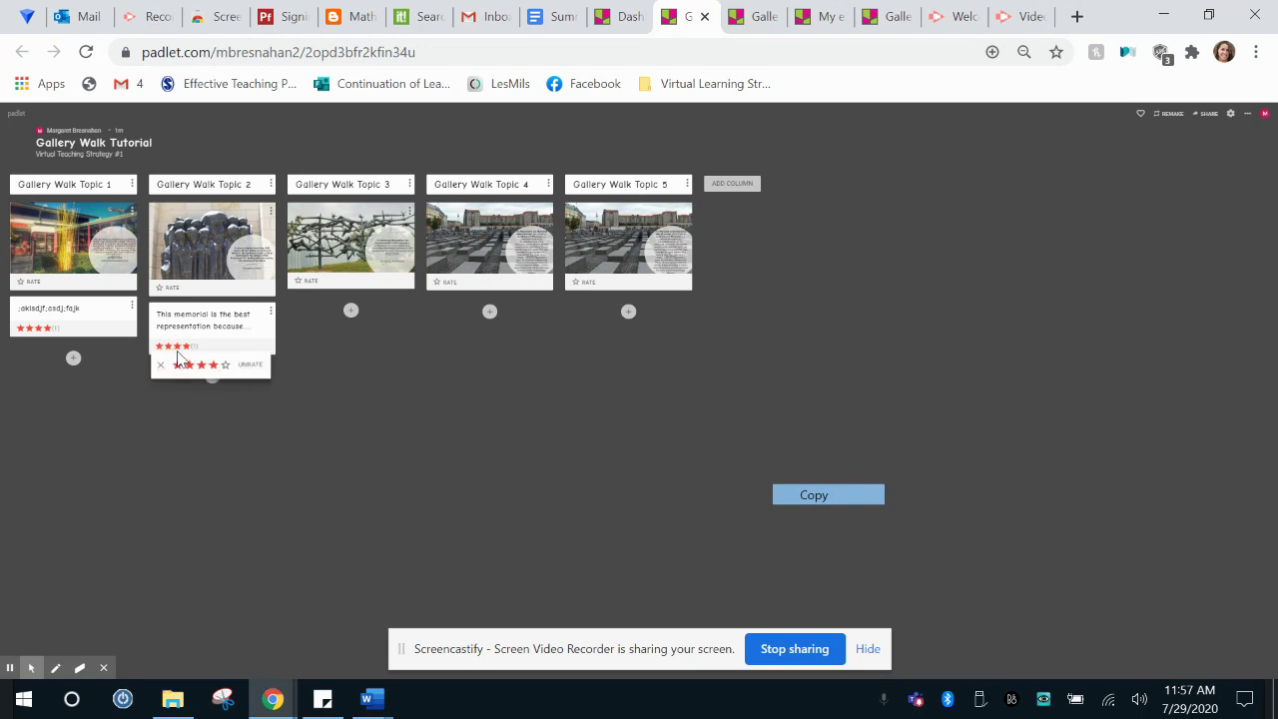
pyautogui.click(179, 364)
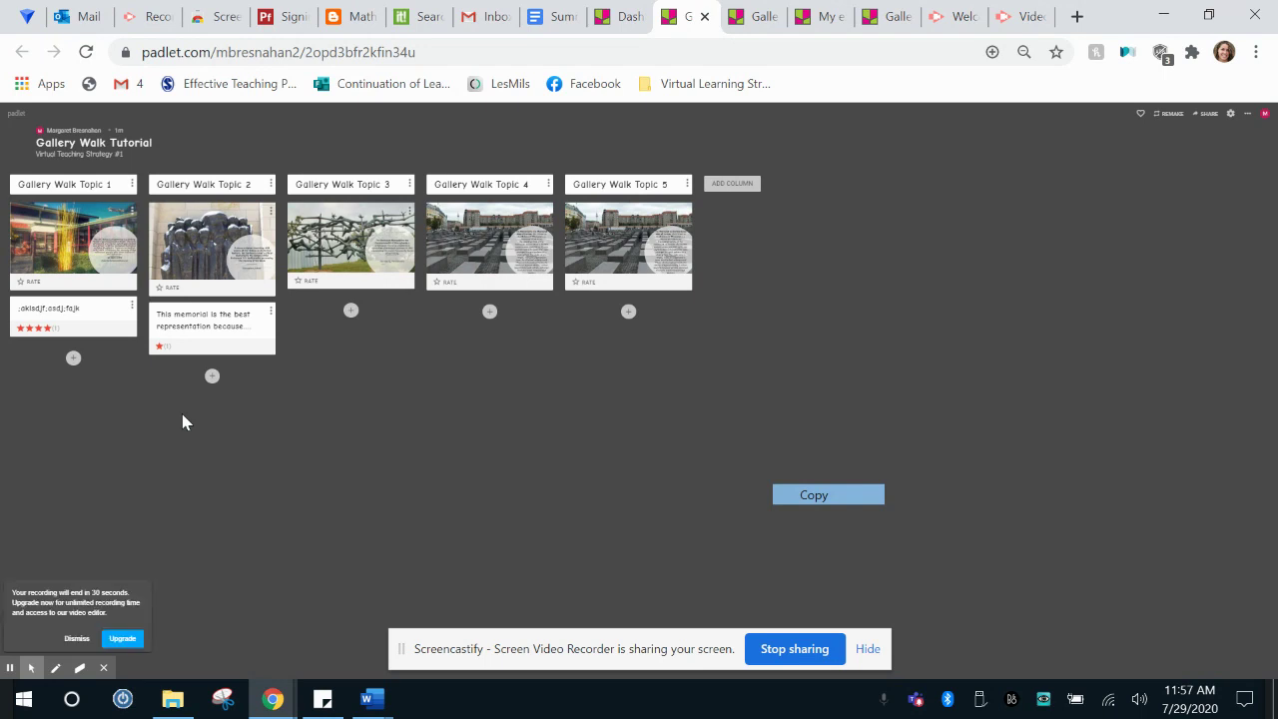
# Open the Share panel and copy the Gallery Walk Tutorial board's link to the clipboard.
pyautogui.click(1208, 115)
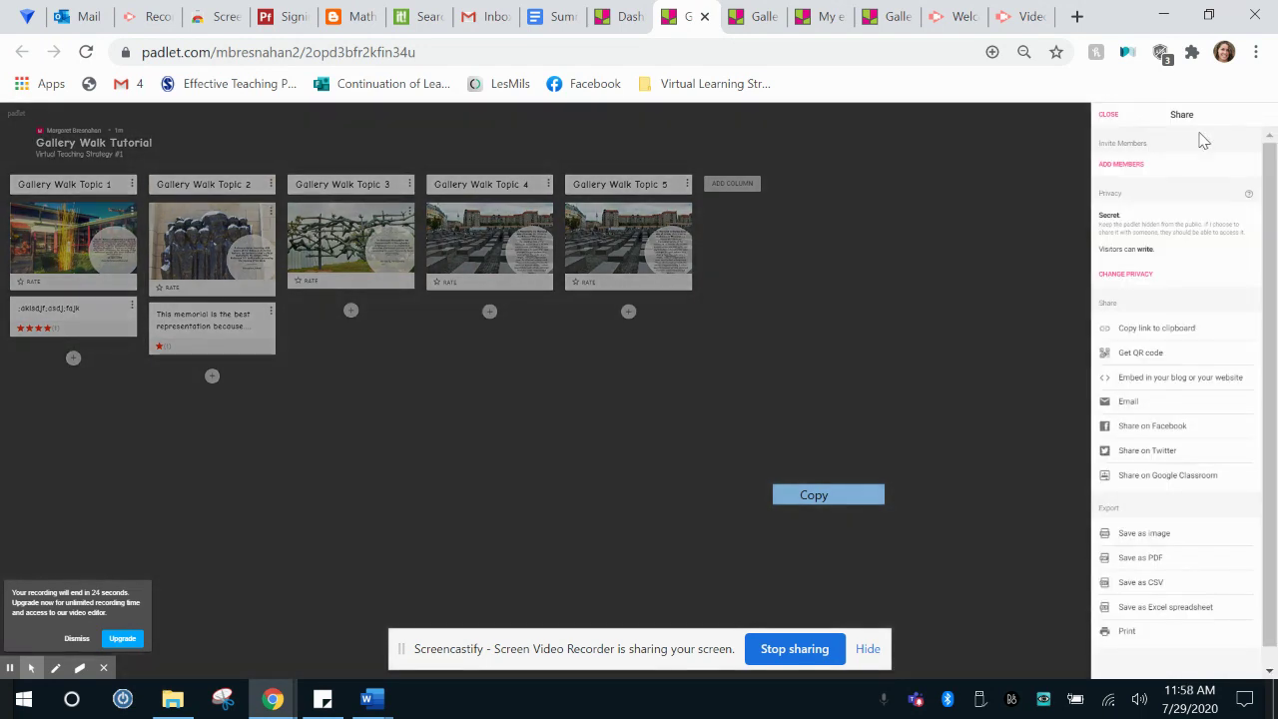
pyautogui.click(1161, 334)
pyautogui.click(72, 639)
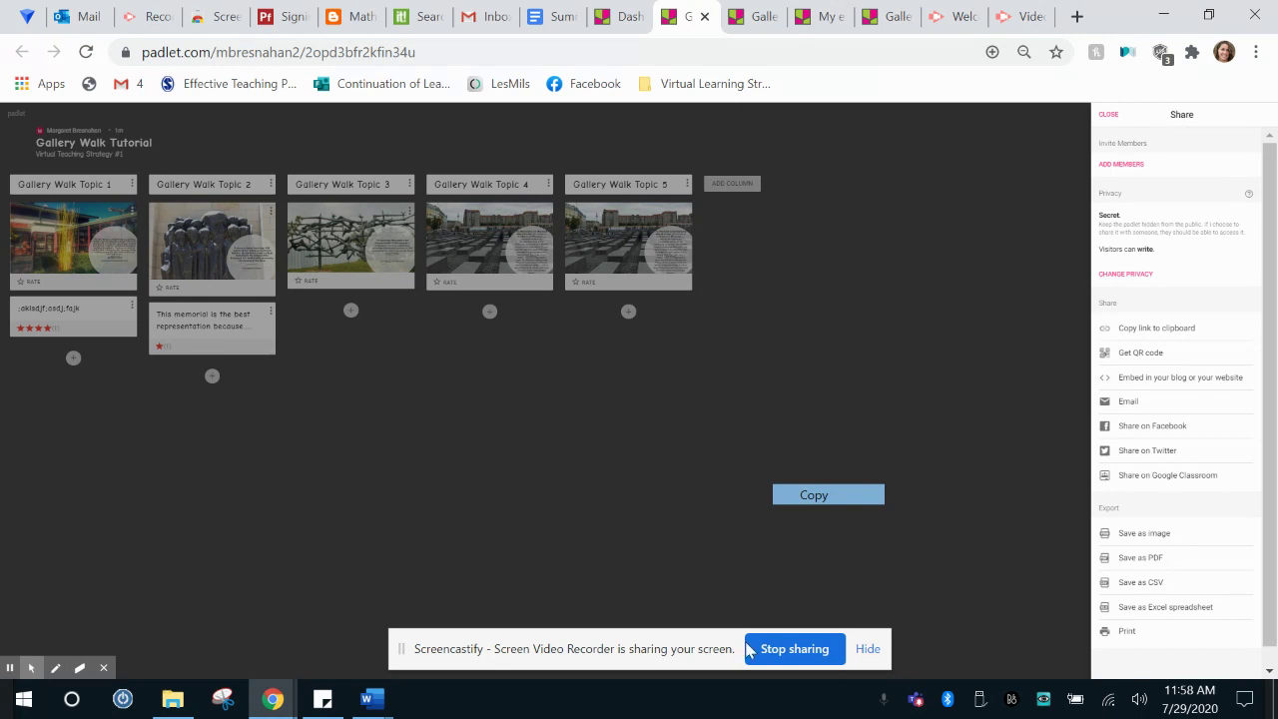